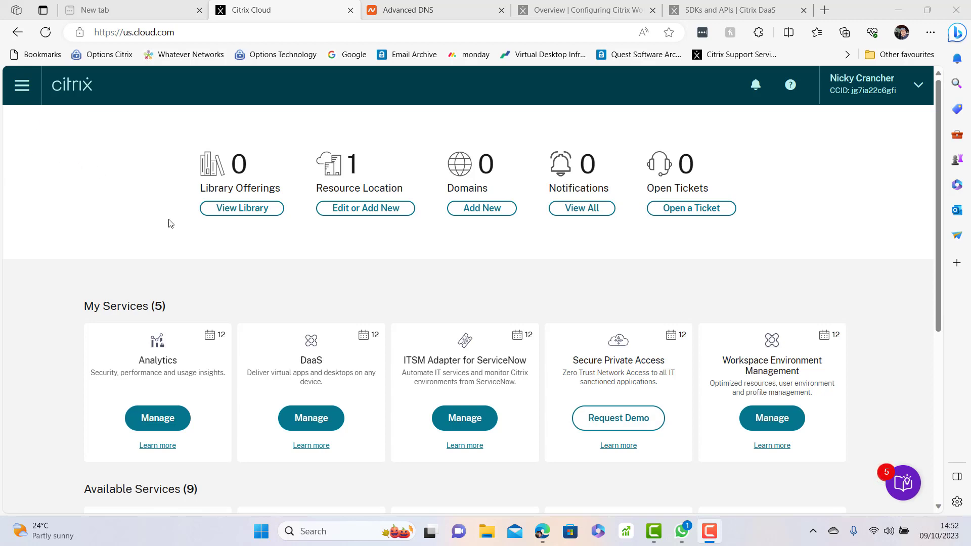
Open the navigation menu from the Citrix Cloud home dashboard
left_click(21, 87)
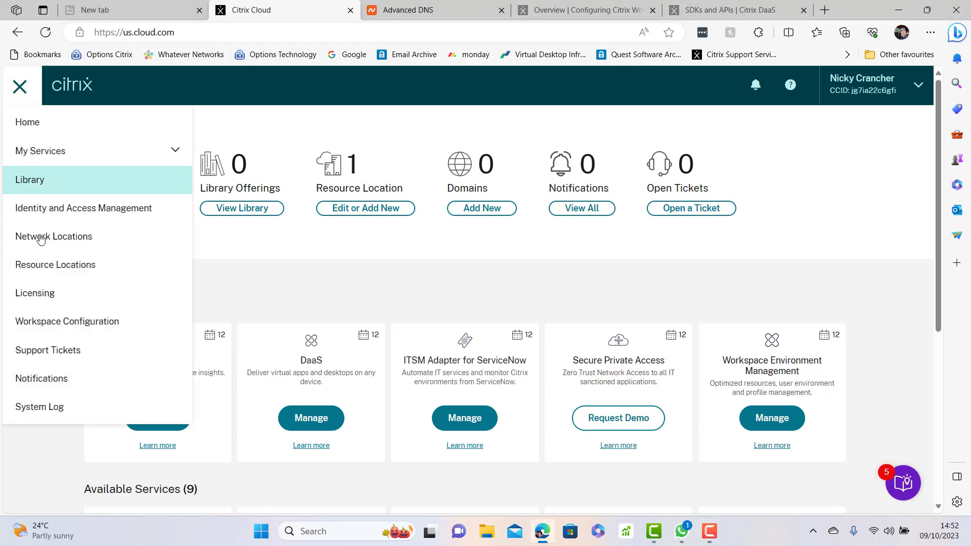
Go to Workspace Configuration and copy the default Workspace URL link
left_click(126, 331)
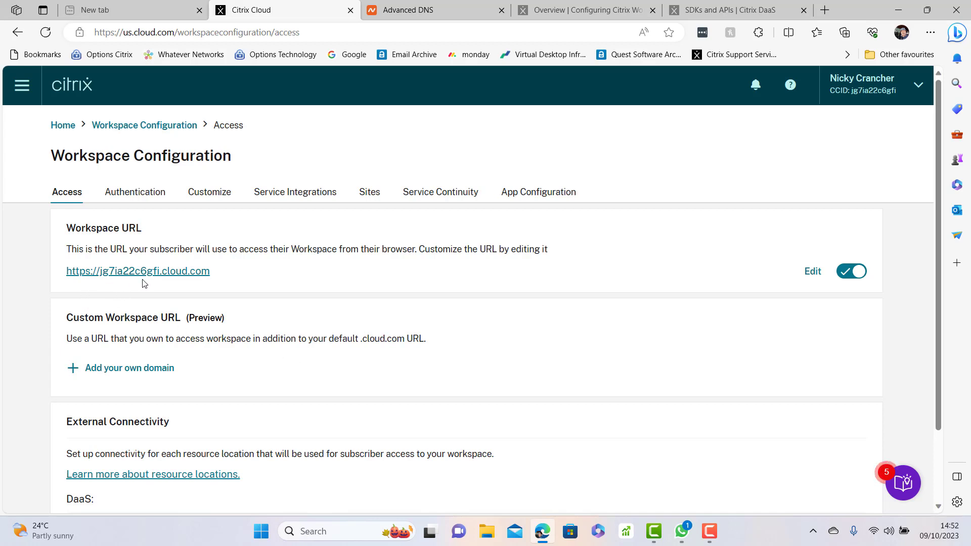
left_click_drag(232, 278, 60, 278)
key("ctrl+c")
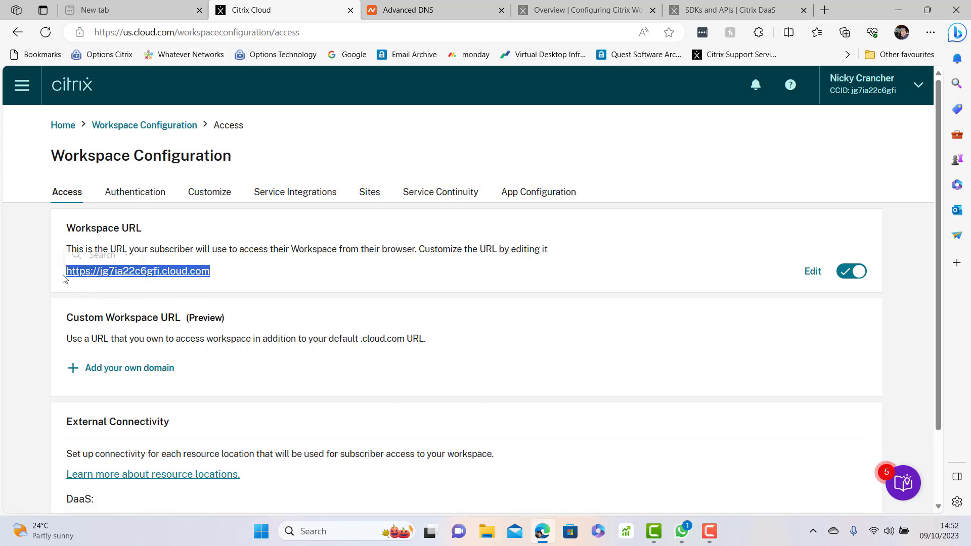
right_click(184, 274)
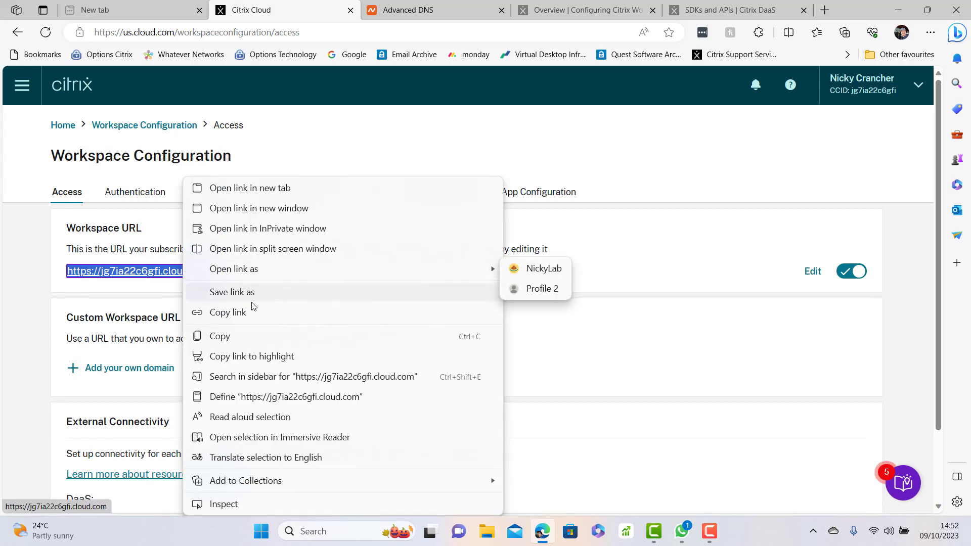
left_click(263, 317)
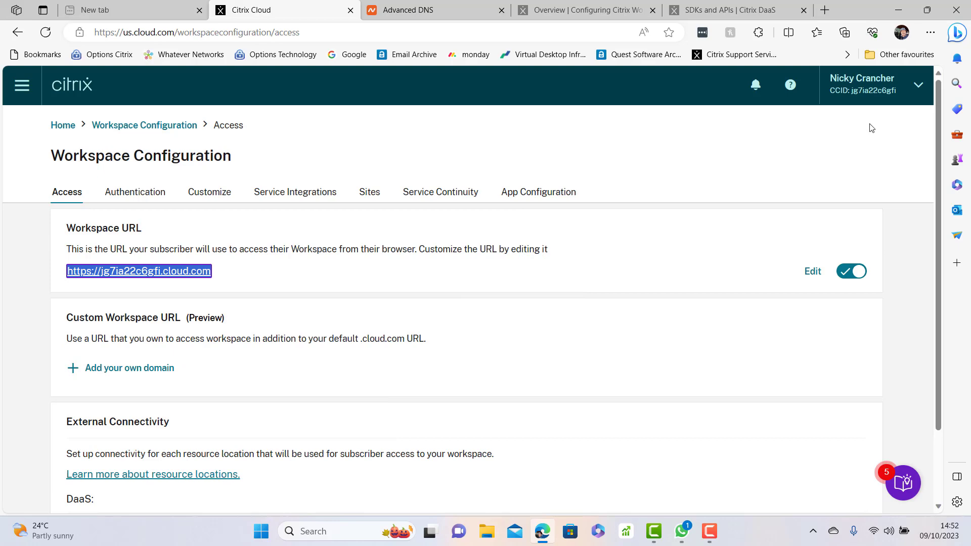
Load the copied Workspace URL in a new tab to reach Citrix Workspace sign-in, then return to Citrix Cloud
left_click(825, 10)
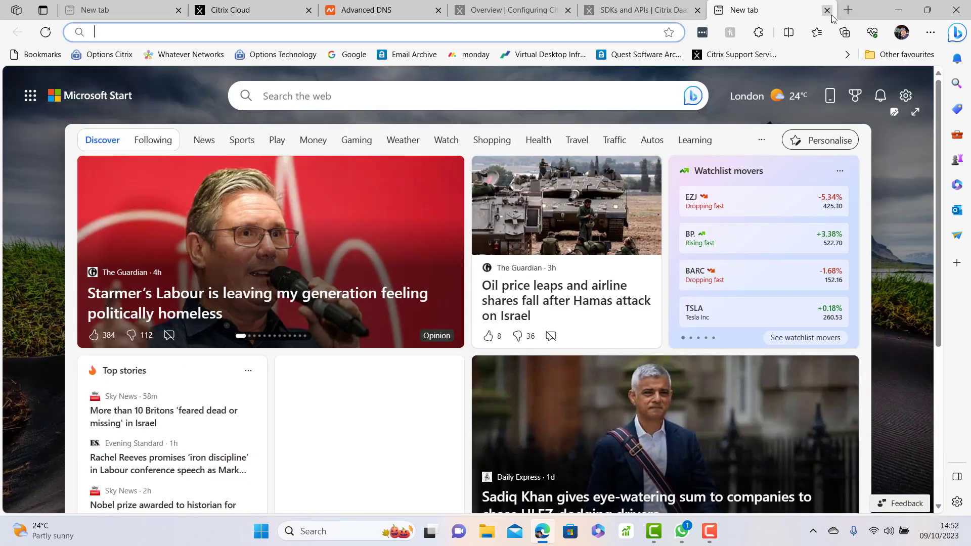
key("ctrl+v")
key("Return")
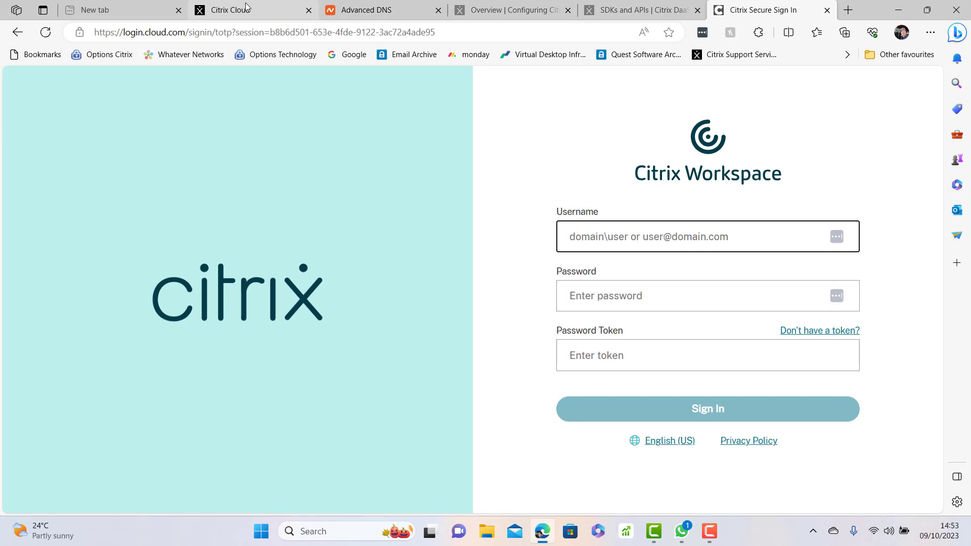
left_click(222, 10)
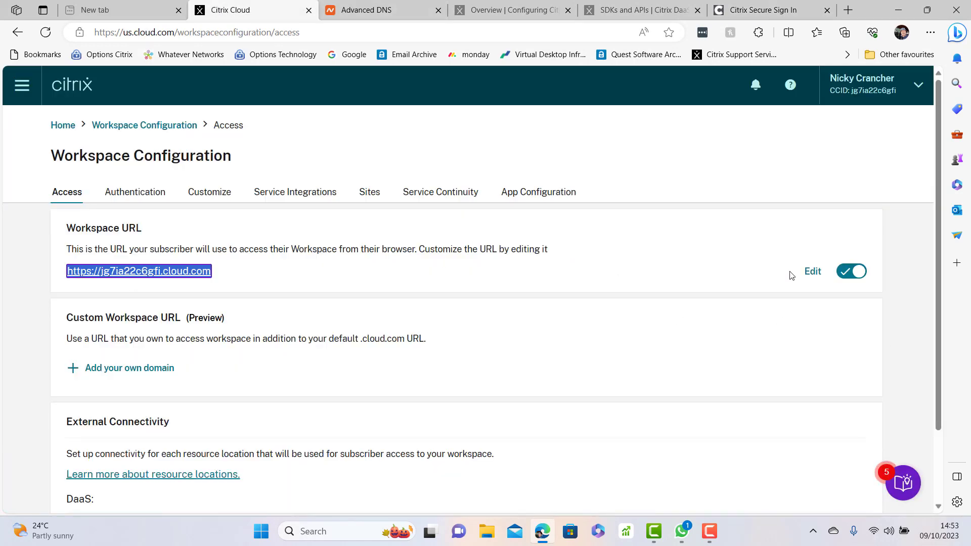
Edit the Workspace URL, replacing the subdomain with nickyslab
left_click(815, 276)
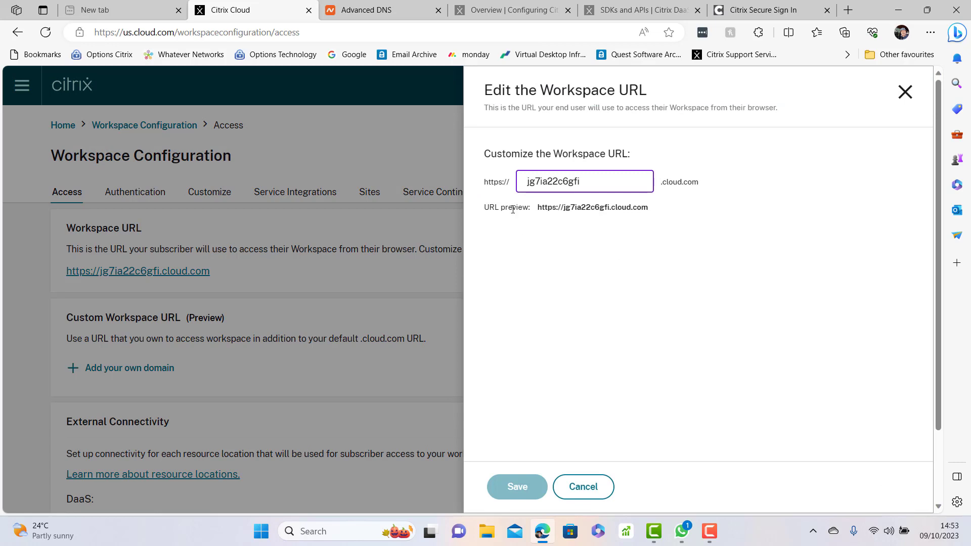
left_click_drag(581, 188, 495, 248)
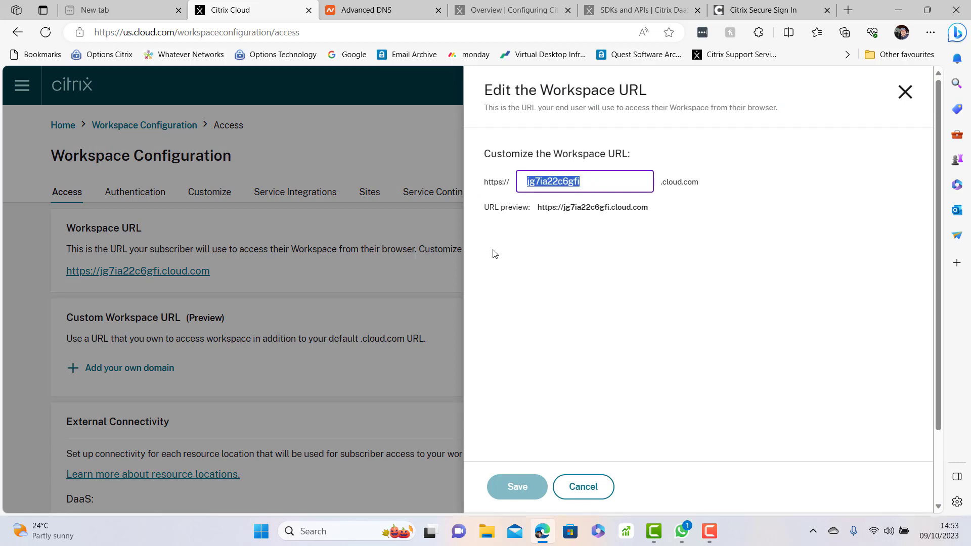
type("nickyslab")
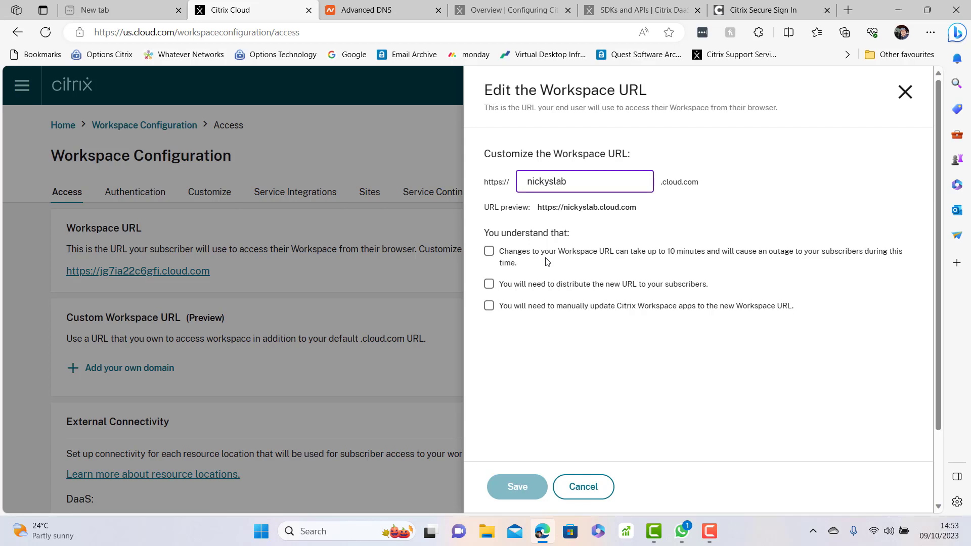
left_click(607, 259)
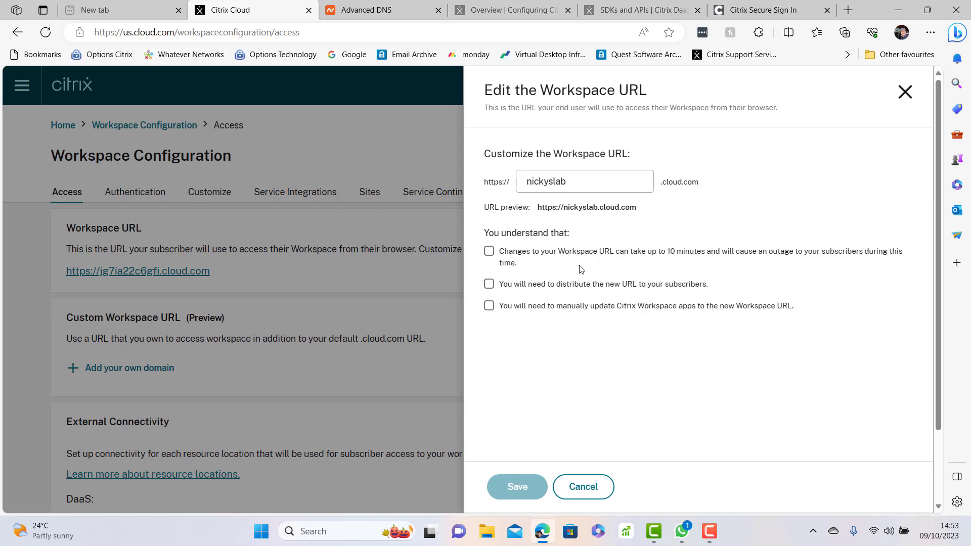
Acknowledge the outage, URL distribution and Workspace app warnings, and save the new URL
left_click(490, 252)
left_click(489, 284)
left_click(489, 305)
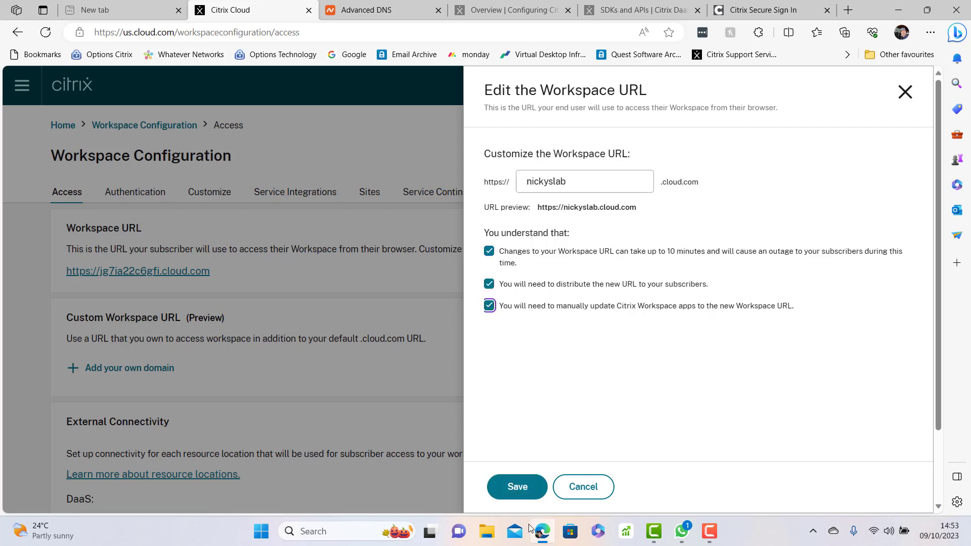
left_click(522, 492)
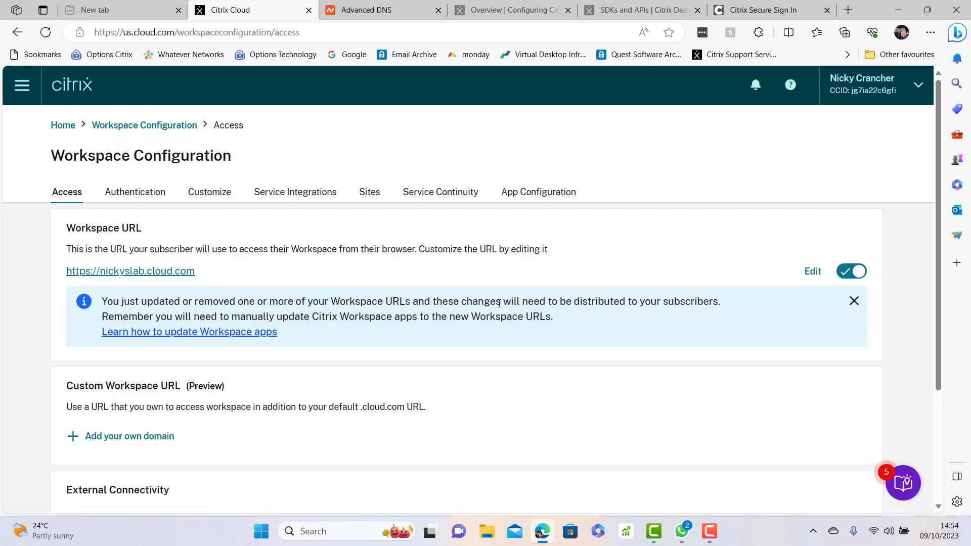
Scroll down to the Custom Workspace URL section and read its description
scroll(499, 304, "down", 3)
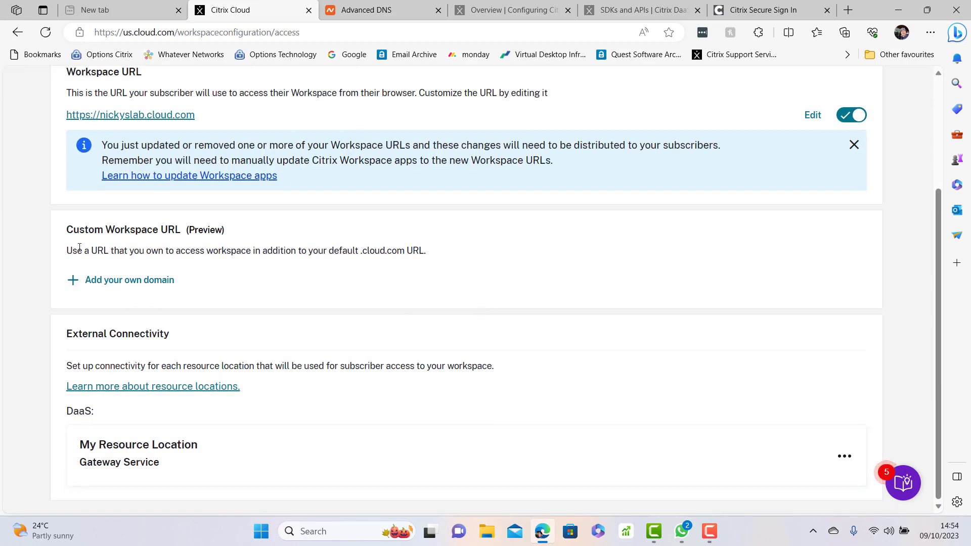
left_click_drag(62, 257, 457, 255)
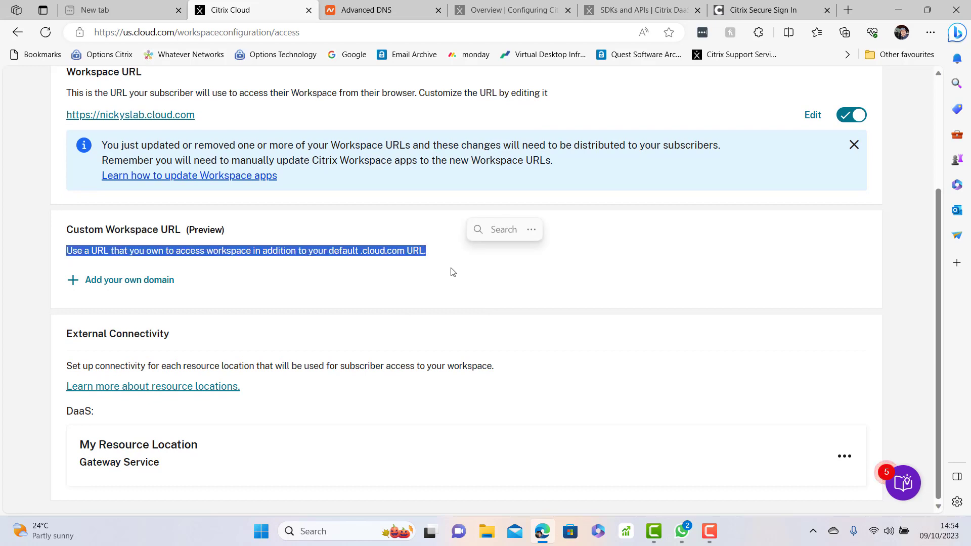
left_click(452, 271)
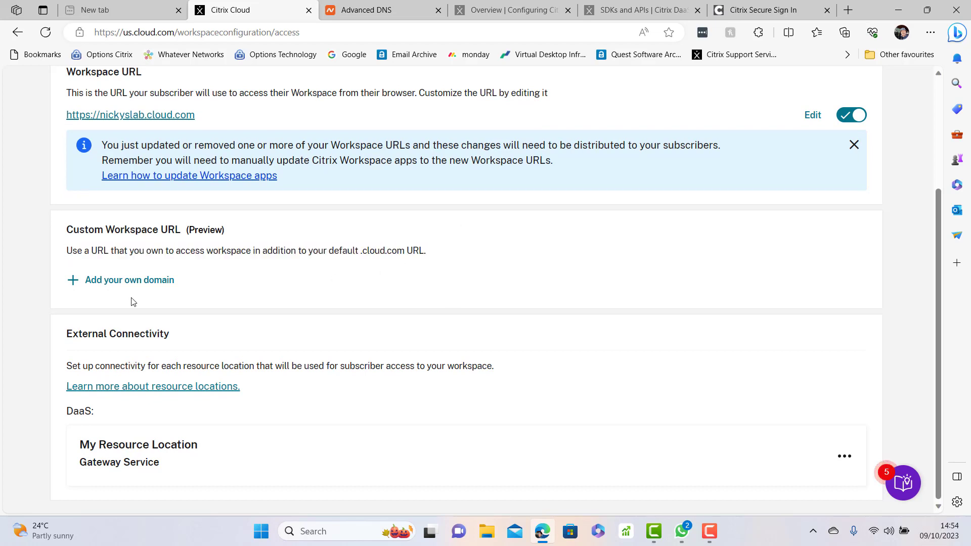
Start Add your own domain and enter access.nickyslab.net in the URL fields
left_click(151, 281)
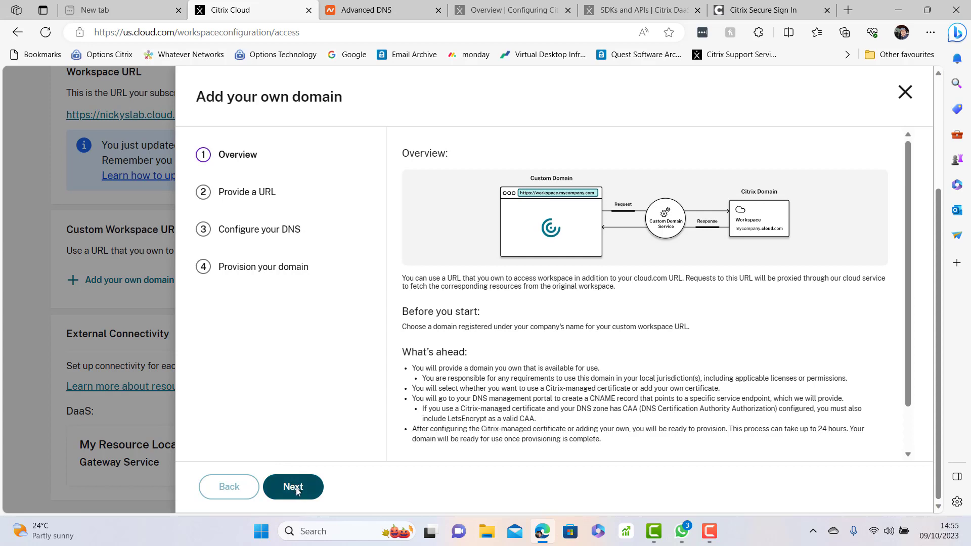
left_click(296, 488)
left_click(473, 198)
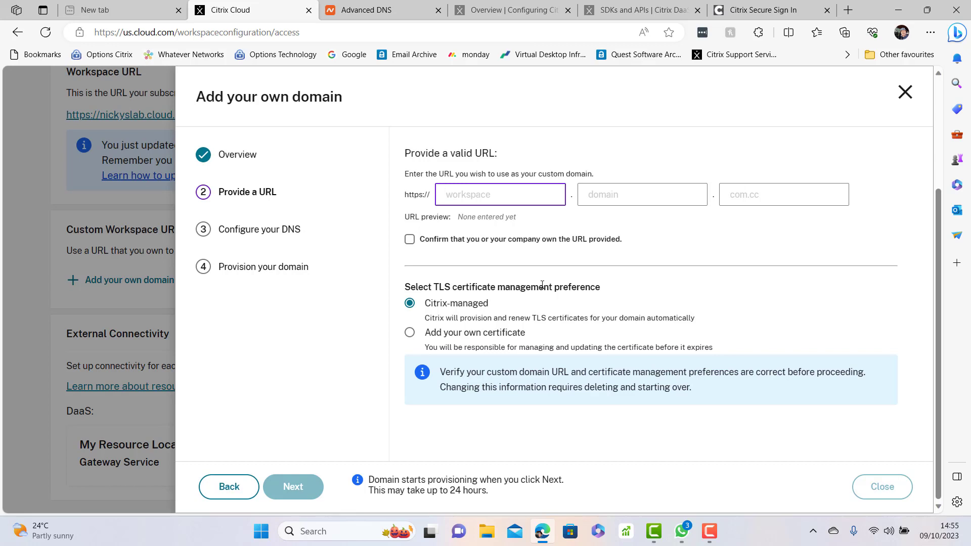
type("access")
key("Tab")
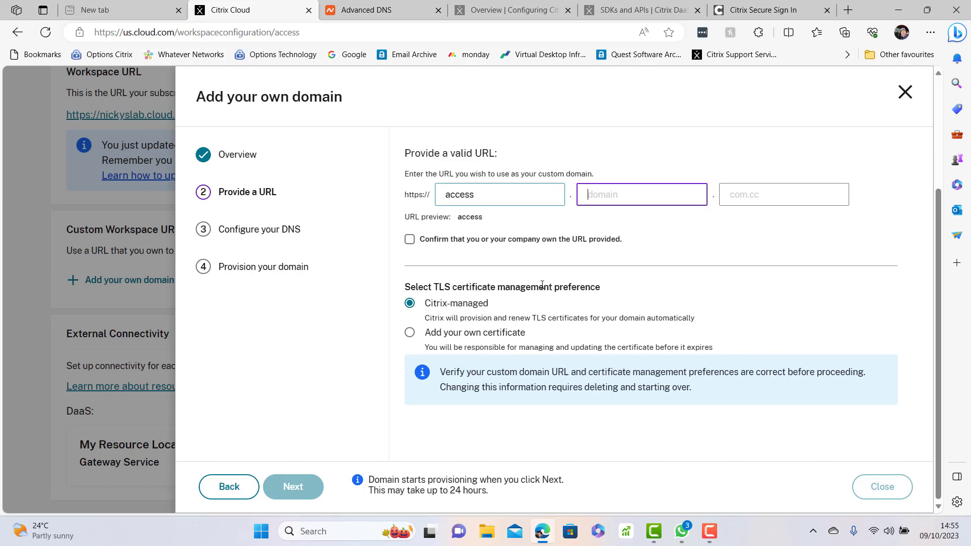
type("nickyslab")
key("Tab")
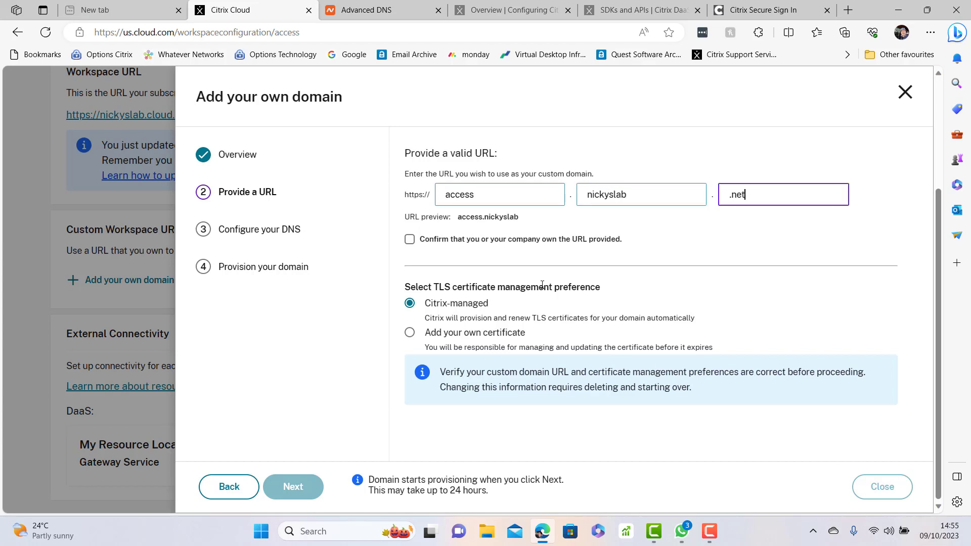
left_click(412, 256)
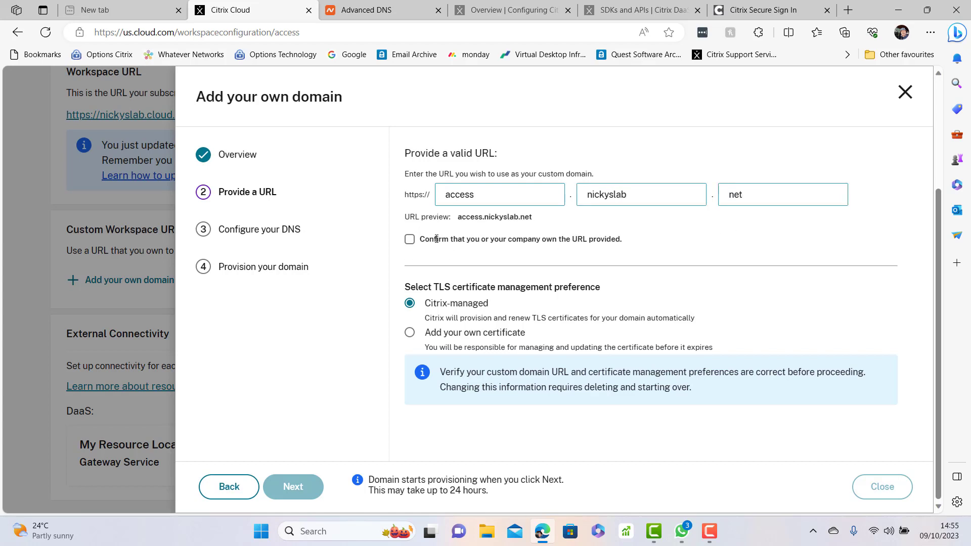
Confirm ownership of access.nickyslab.net and keep Citrix-managed TLS certificates
left_click(411, 241)
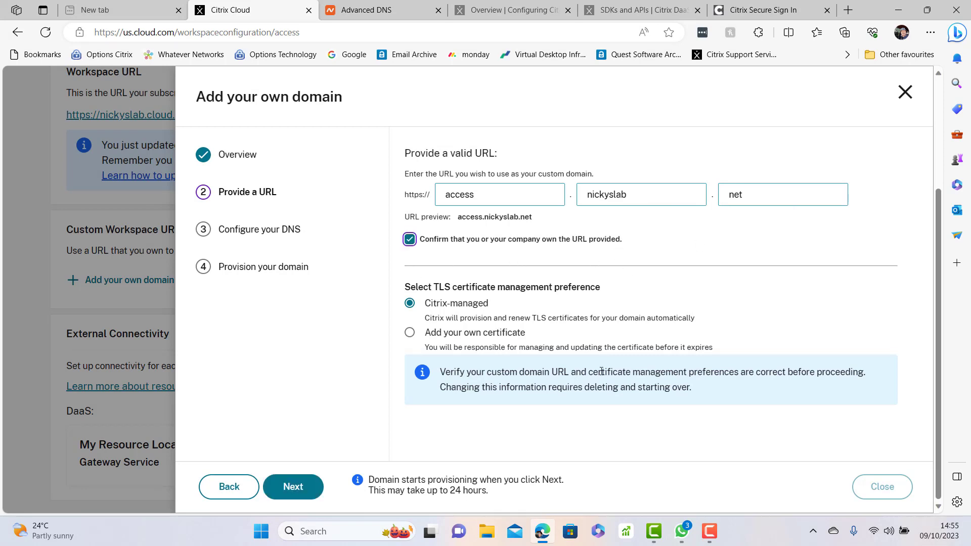
left_click_drag(435, 318, 562, 318)
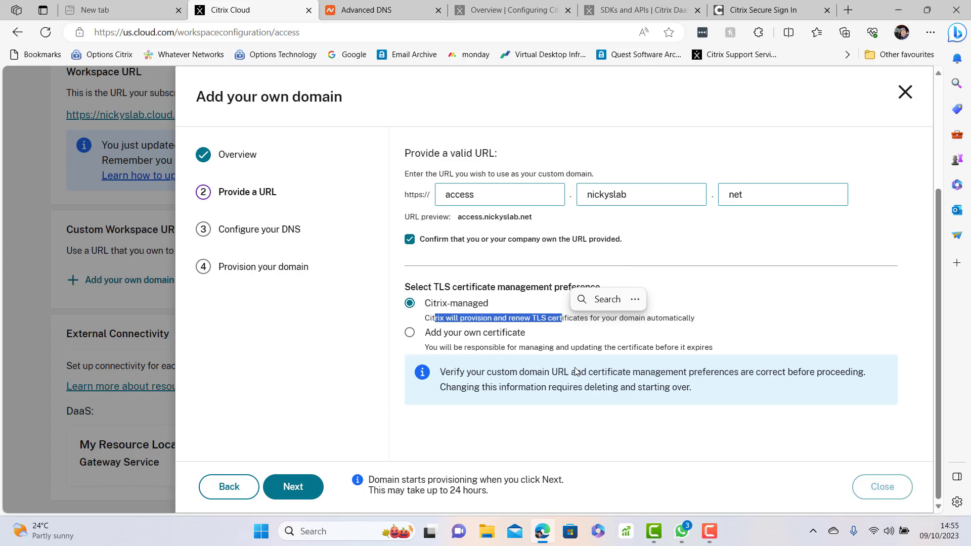
left_click(763, 303)
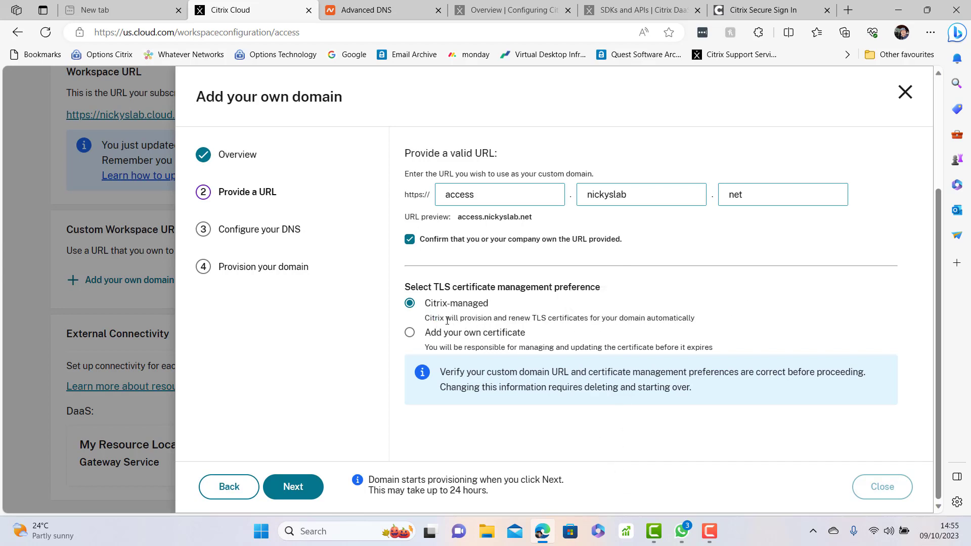
left_click_drag(447, 318, 548, 318)
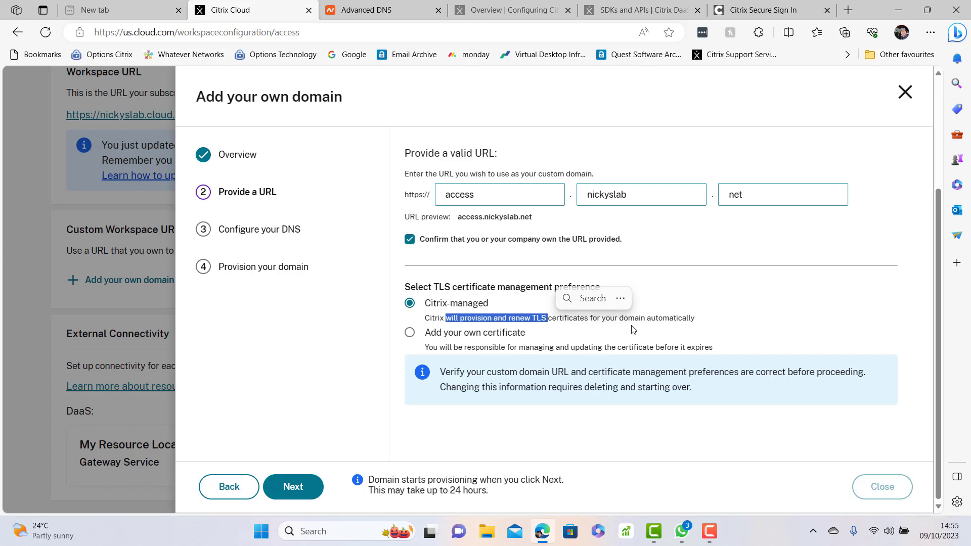
left_click_drag(696, 318, 732, 351)
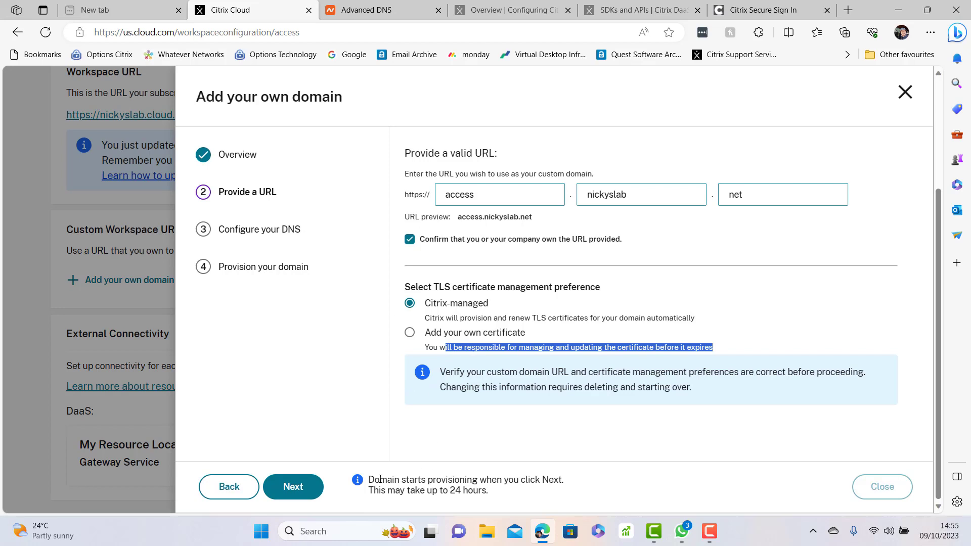
Advance to Configure your DNS and copy the wsp-cd-eastus2 trafficmanager.net CNAME target
left_click(309, 496)
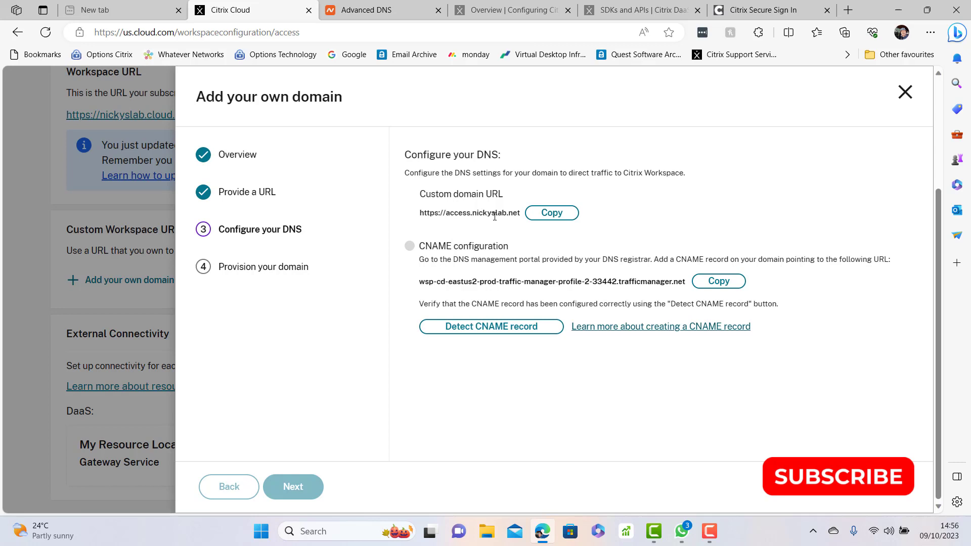
left_click_drag(425, 213, 522, 216)
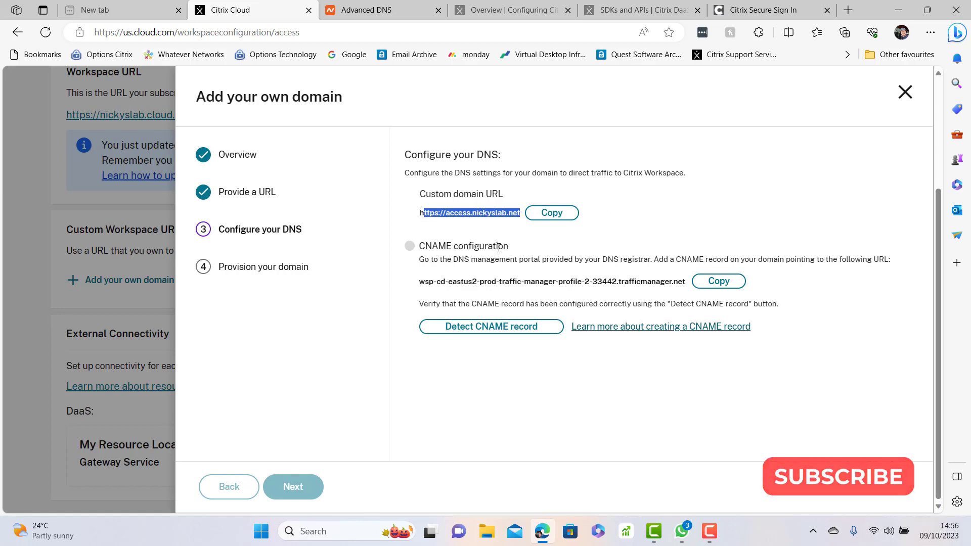
triple_click(506, 281)
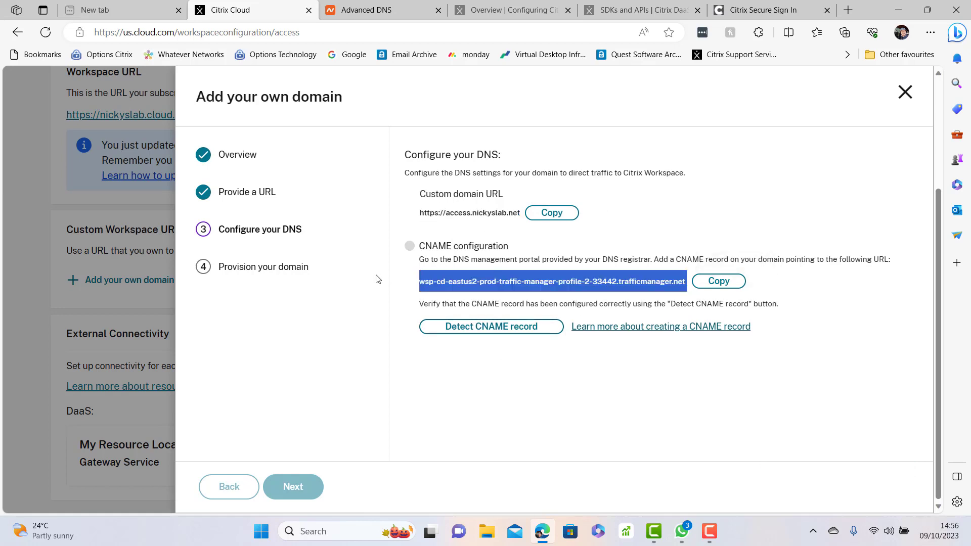
left_click(648, 385)
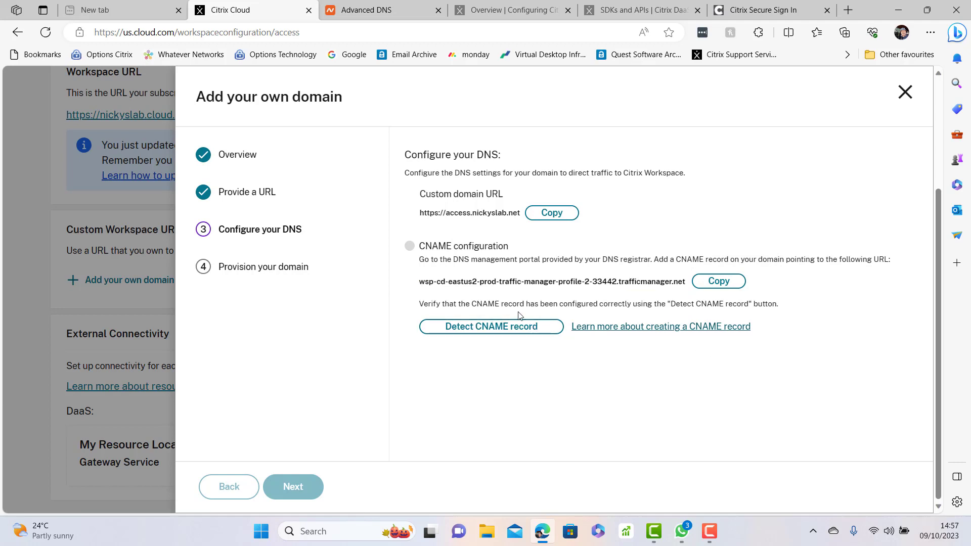
left_click(730, 286)
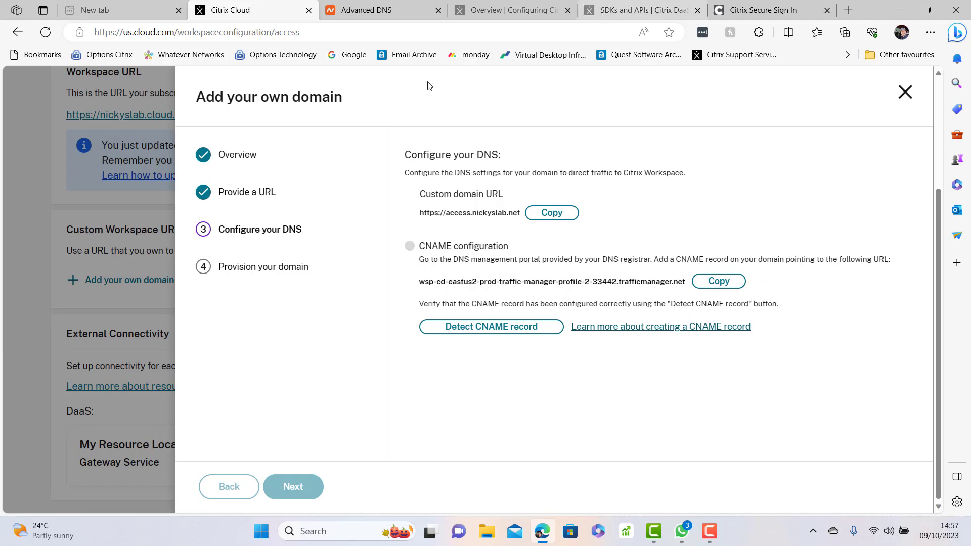
Switch to Namecheap's Advanced DNS page for nickyslab.net and scroll through its Host Records
left_click(379, 9)
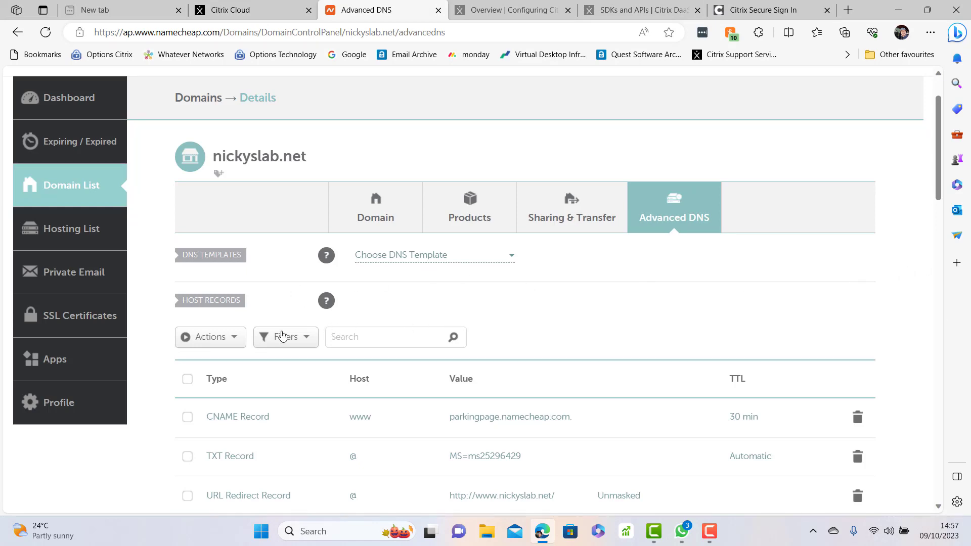
scroll(587, 330, "down", 1)
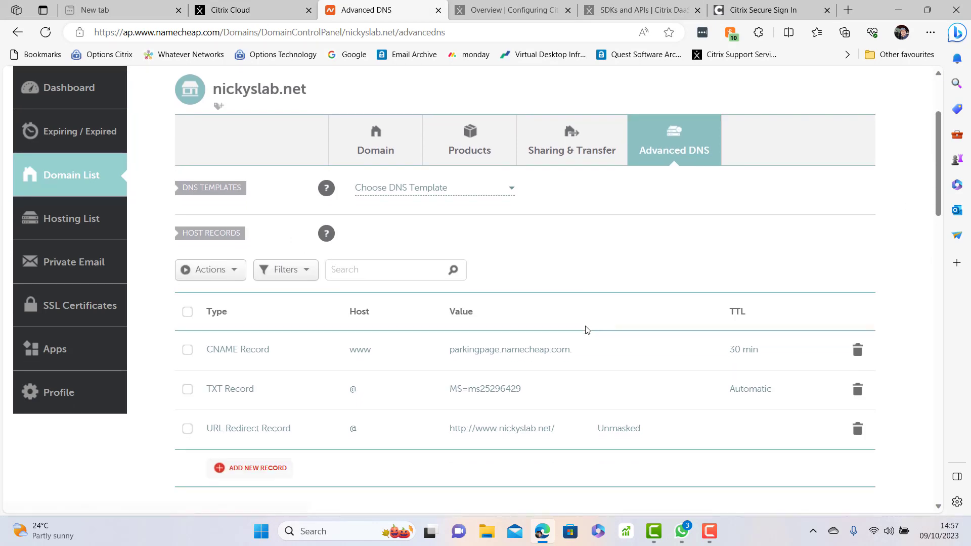
scroll(587, 330, "down", 1)
scroll(582, 329, "up", 2)
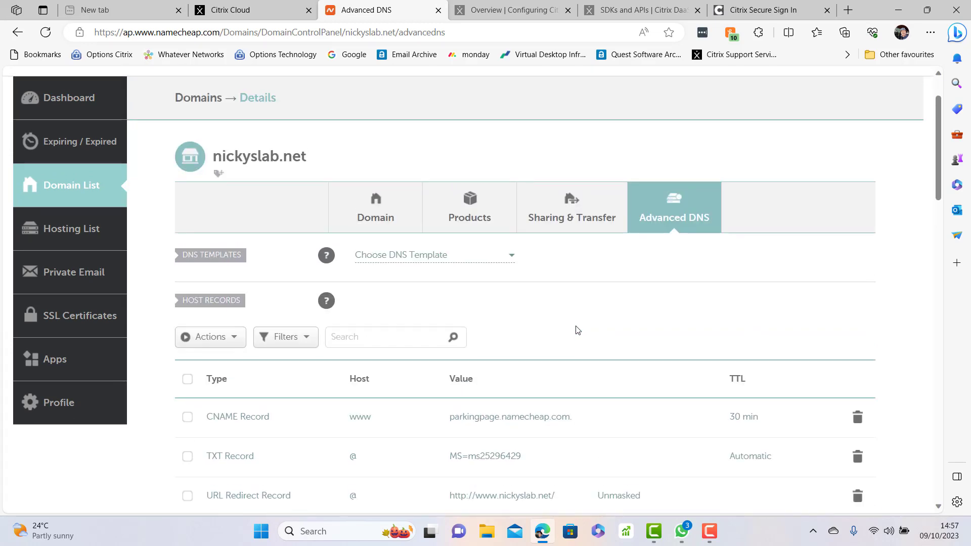
scroll(579, 329, "up", 1)
scroll(578, 330, "down", 2)
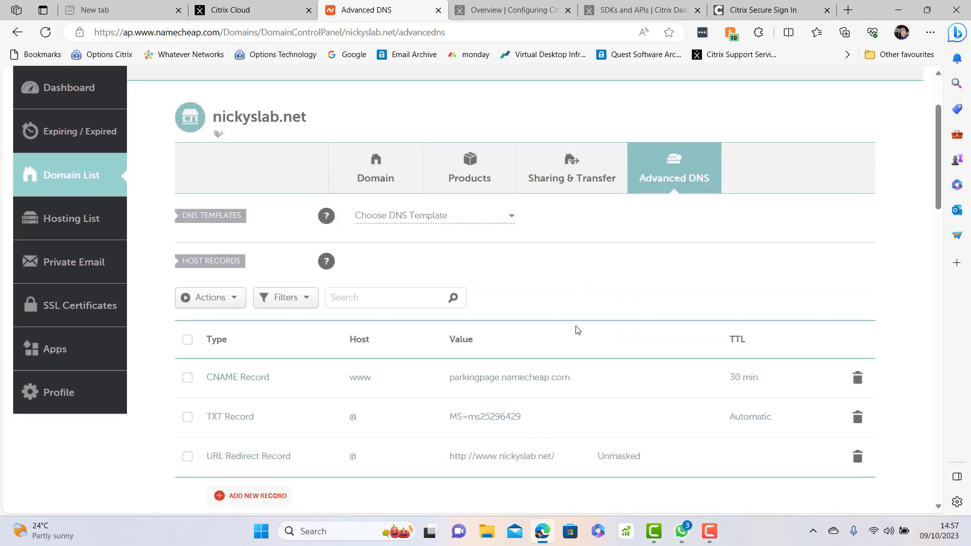
scroll(578, 330, "up", 3)
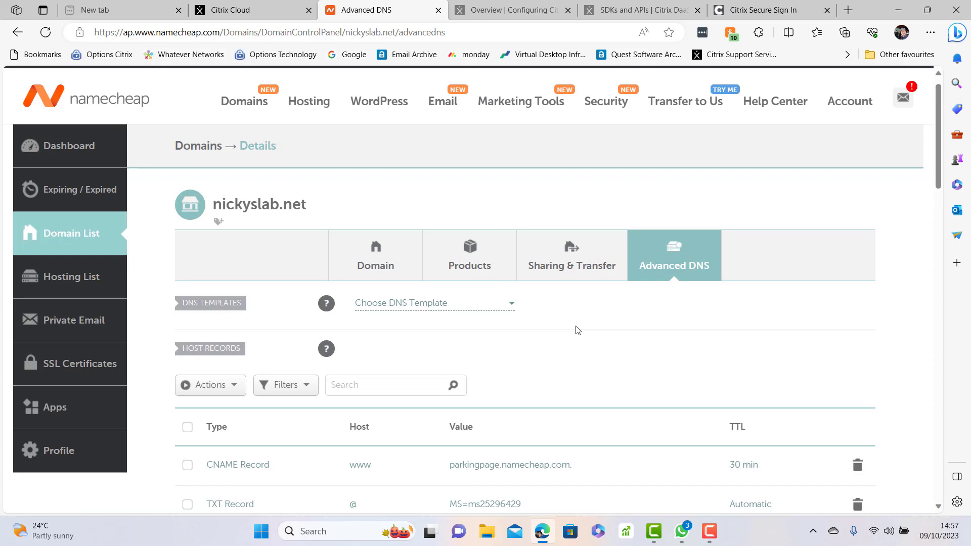
scroll(578, 330, "down", 2)
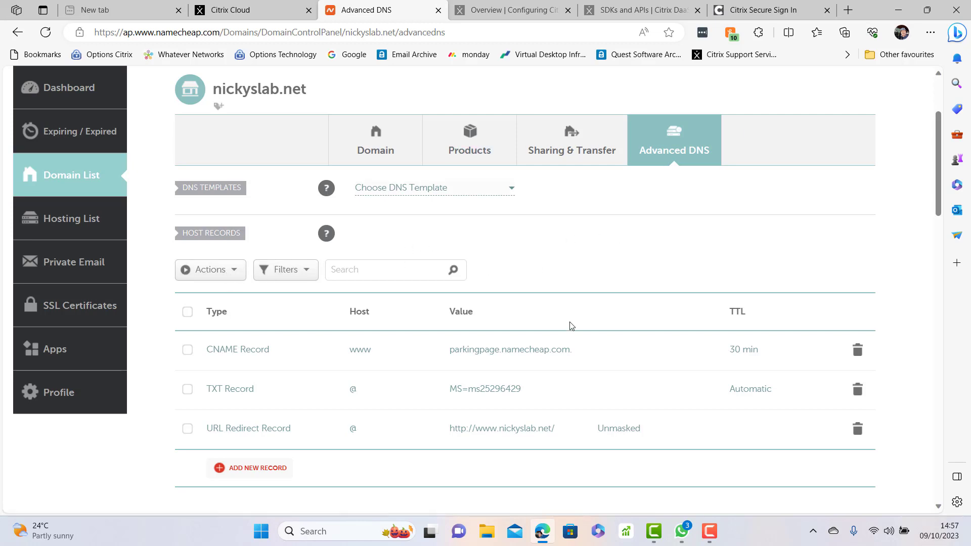
Add a new CNAME Record with host access
left_click(256, 469)
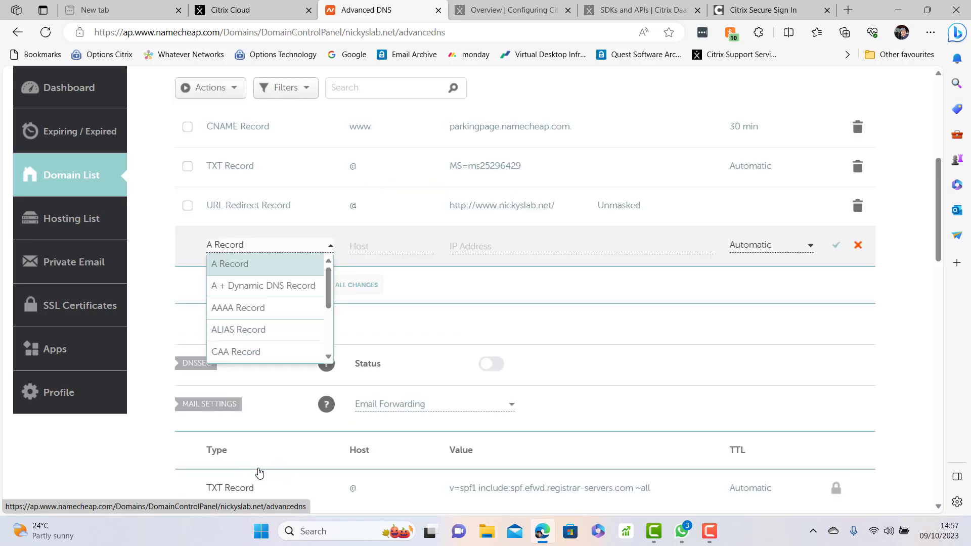
scroll(276, 343, "down", 1)
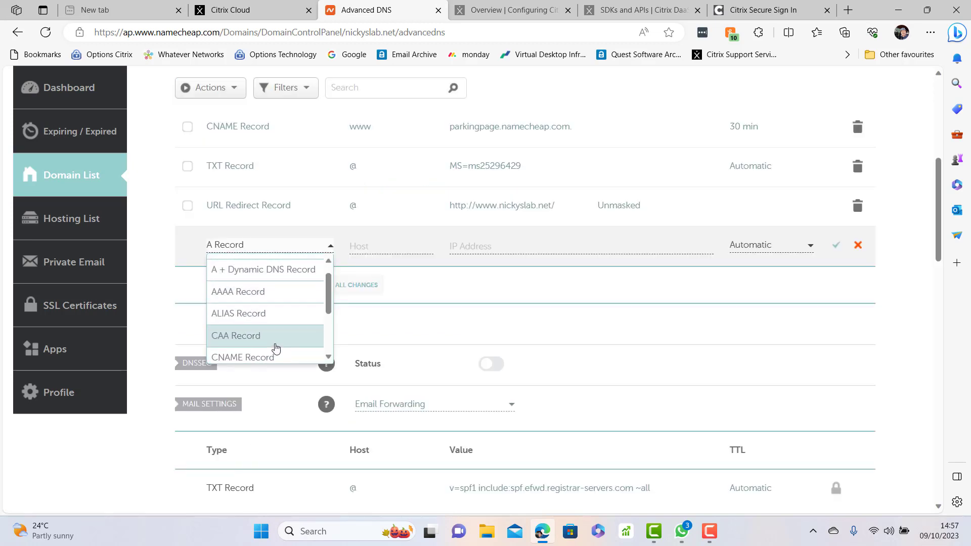
left_click(273, 342)
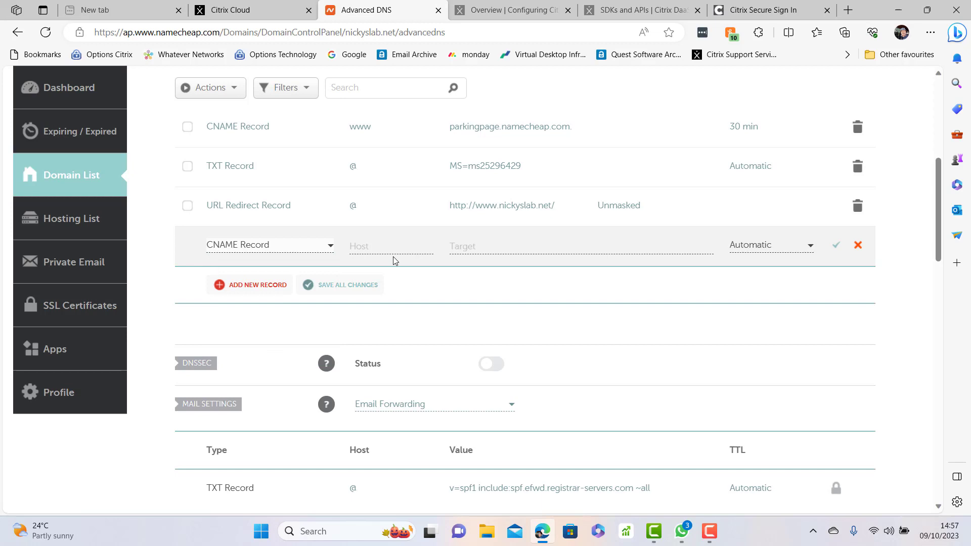
left_click(384, 245)
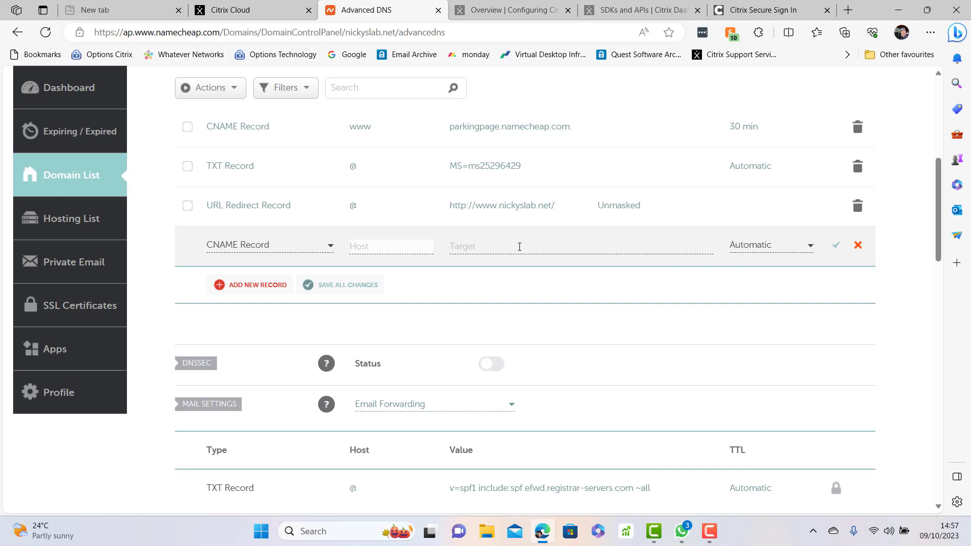
left_click(519, 246)
left_click(378, 247)
type("acess")
key("BackSpace")
key("BackSpace")
type("cess")
key("Tab")
Paste the traffic manager address as the CNAME target and save the record
key("ctrl+v")
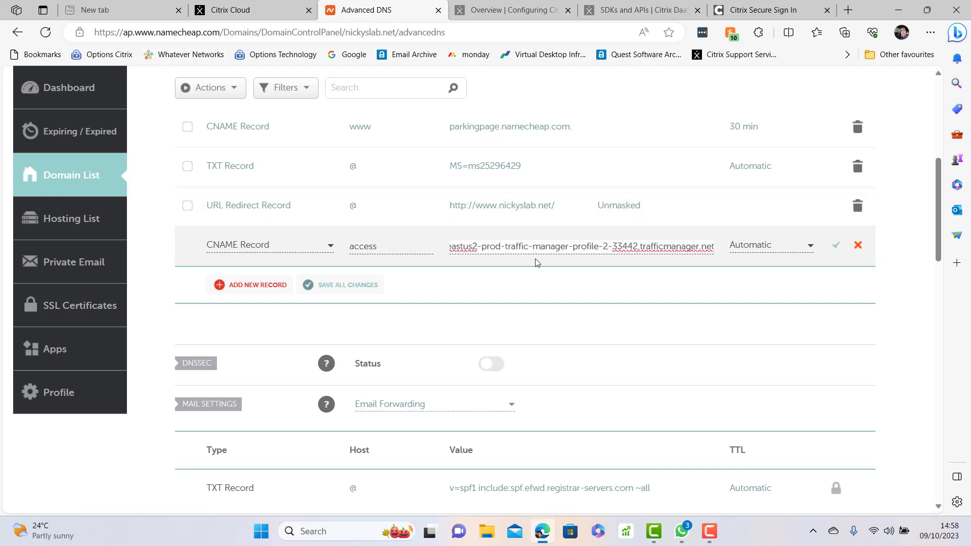
left_click(838, 246)
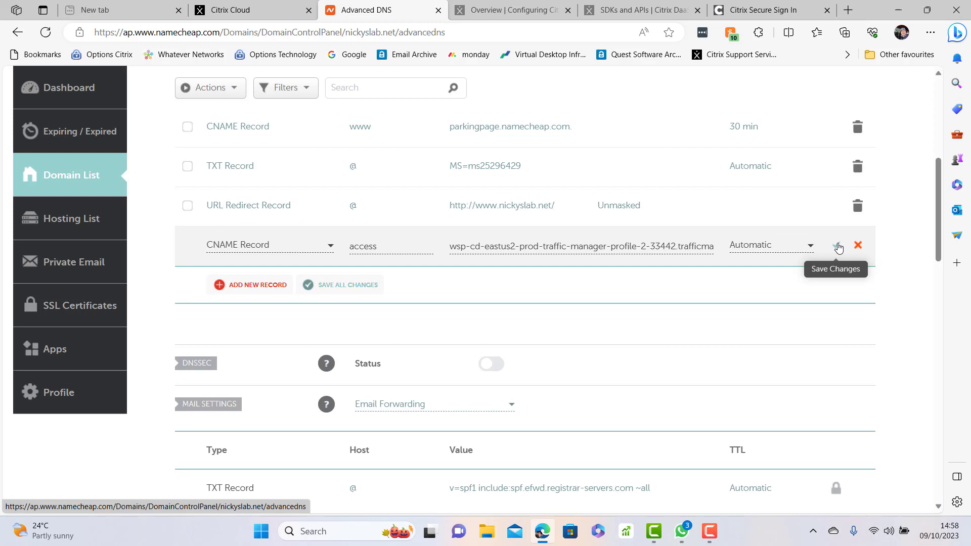
left_click(838, 247)
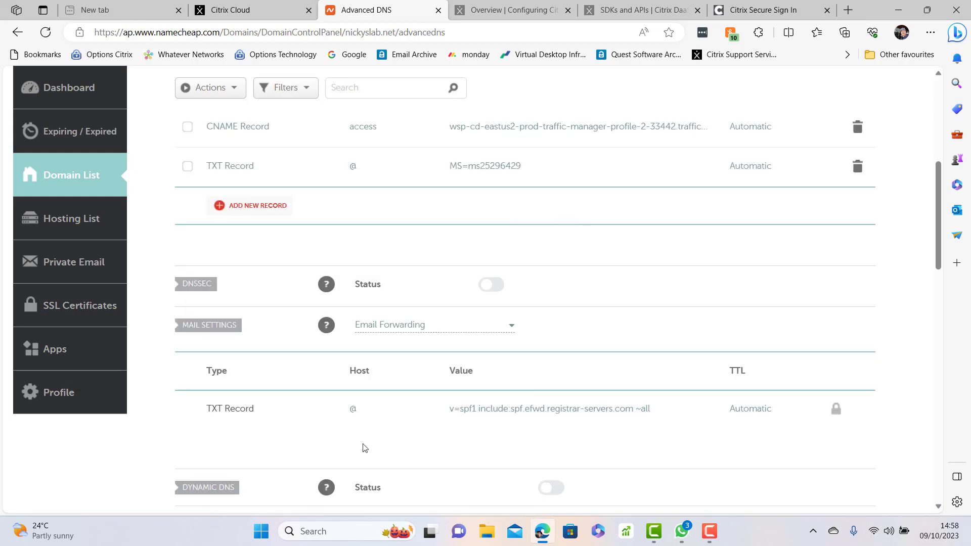
scroll(585, 266, "up", 3)
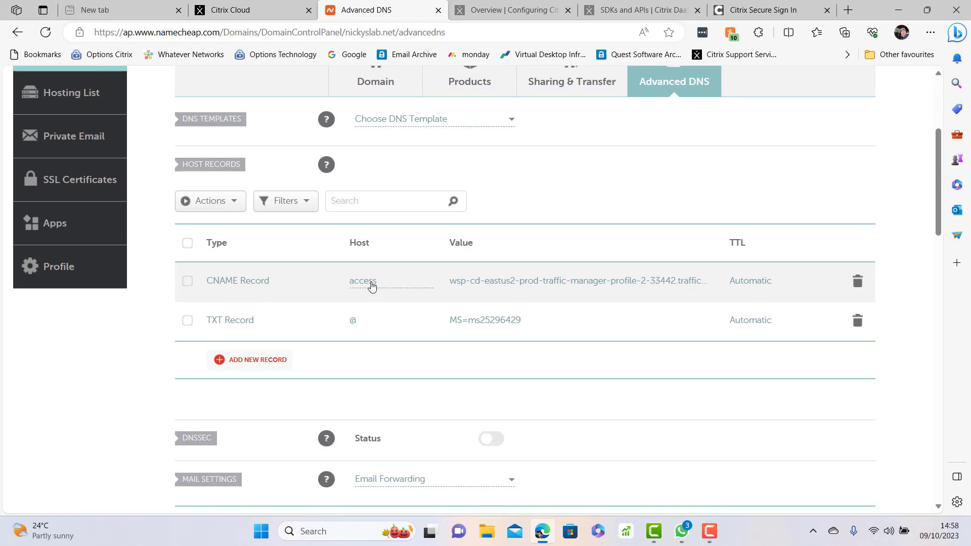
scroll(494, 276, "up", 3)
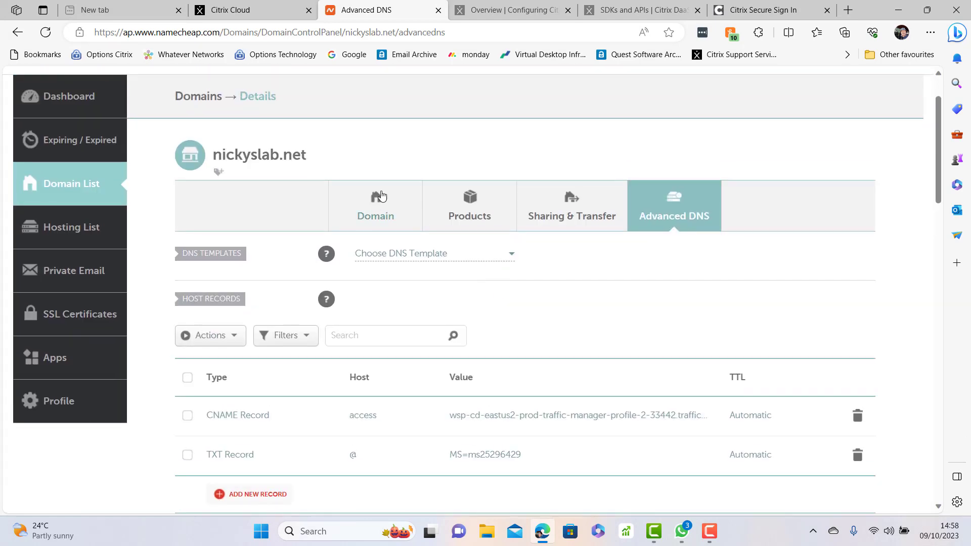
scroll(460, 365, "down", 3)
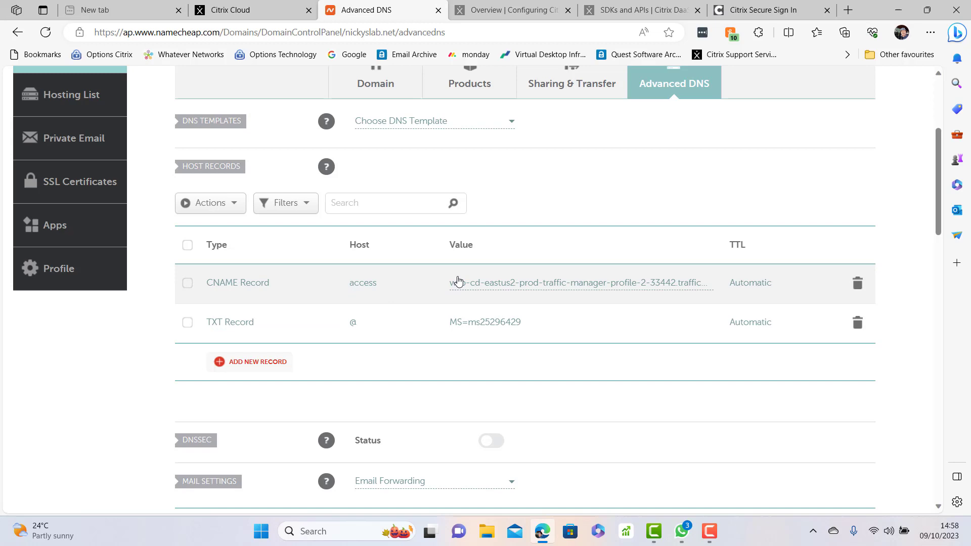
Back in the Citrix Cloud wizard, run Detect CNAME record for access.nickyslab.net
left_click(252, 8)
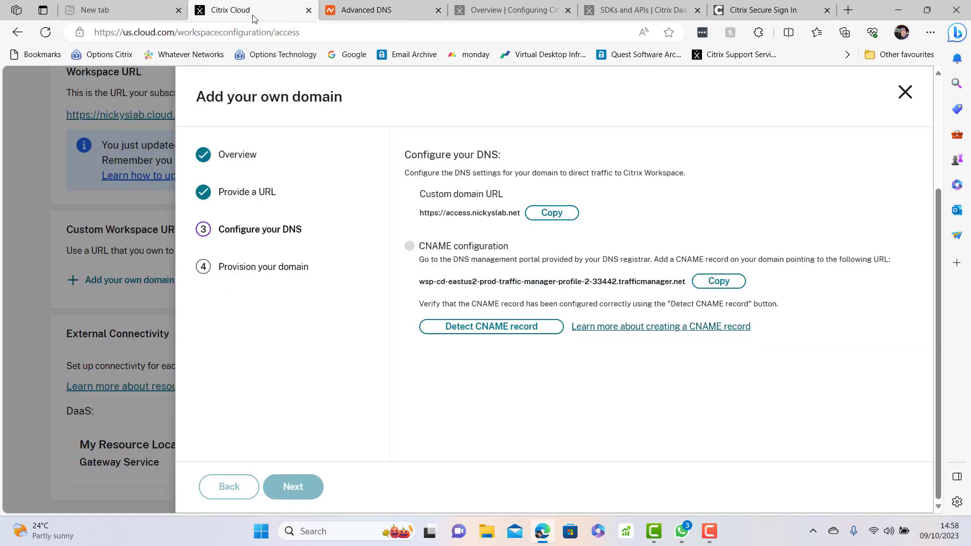
left_click(519, 333)
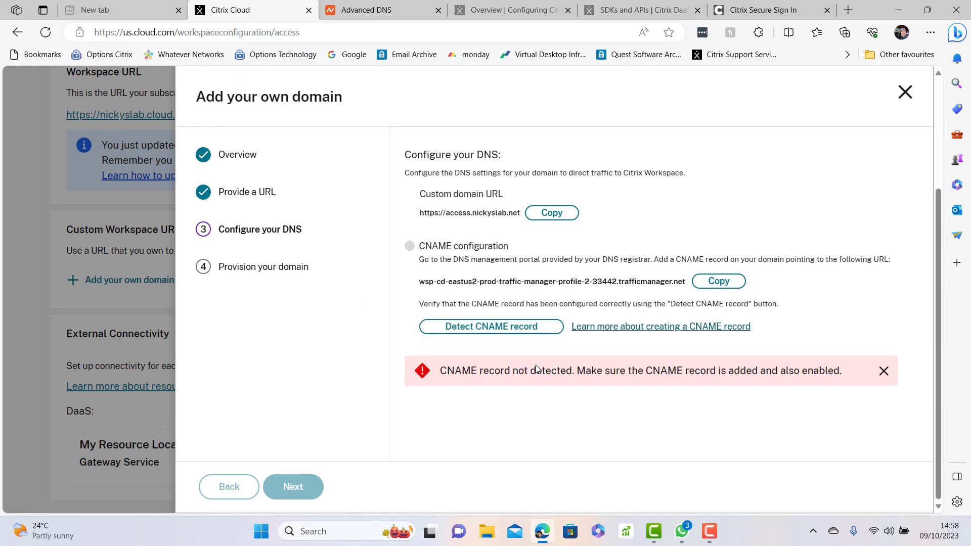
left_click_drag(839, 376, 434, 372)
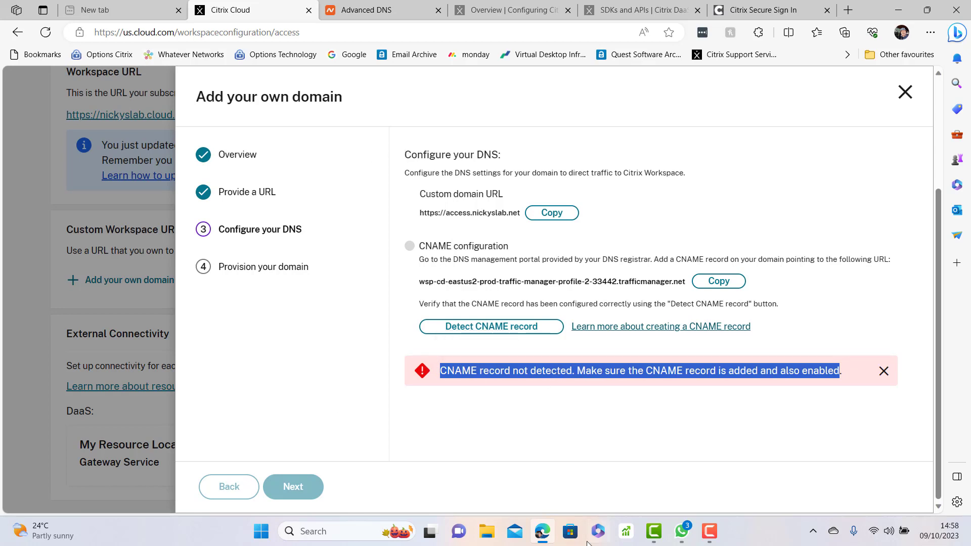
mouse_move(657, 535)
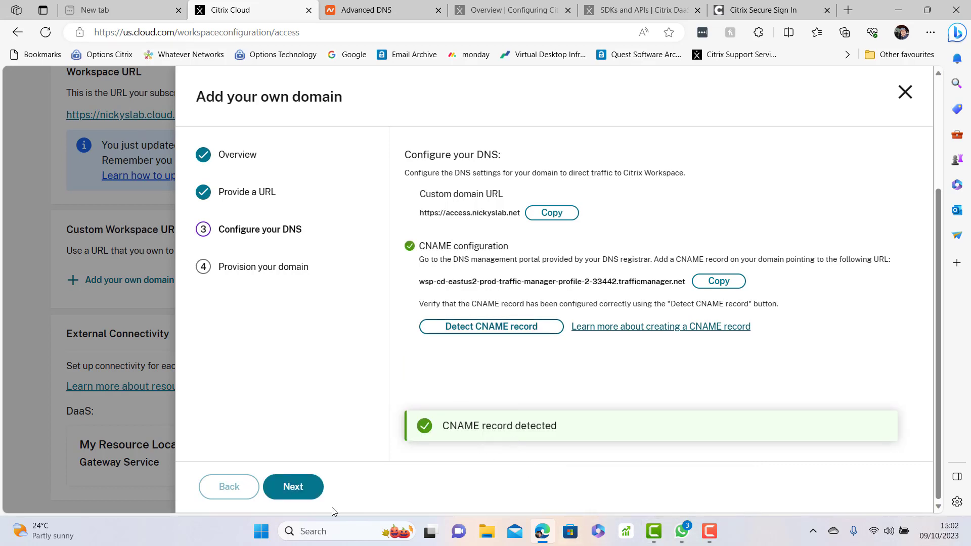
Agree to the three acknowledgements (app updates, Okta/NetScaler redirect URL, CNAME and certificate) and provision access.nickyslab.net
left_click(299, 487)
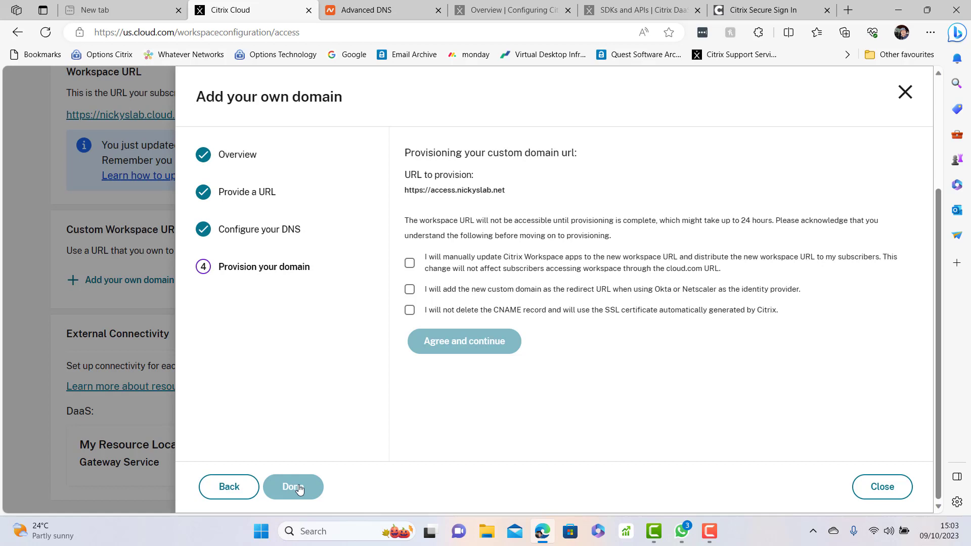
left_click(410, 264)
left_click(410, 290)
left_click(410, 310)
left_click(461, 342)
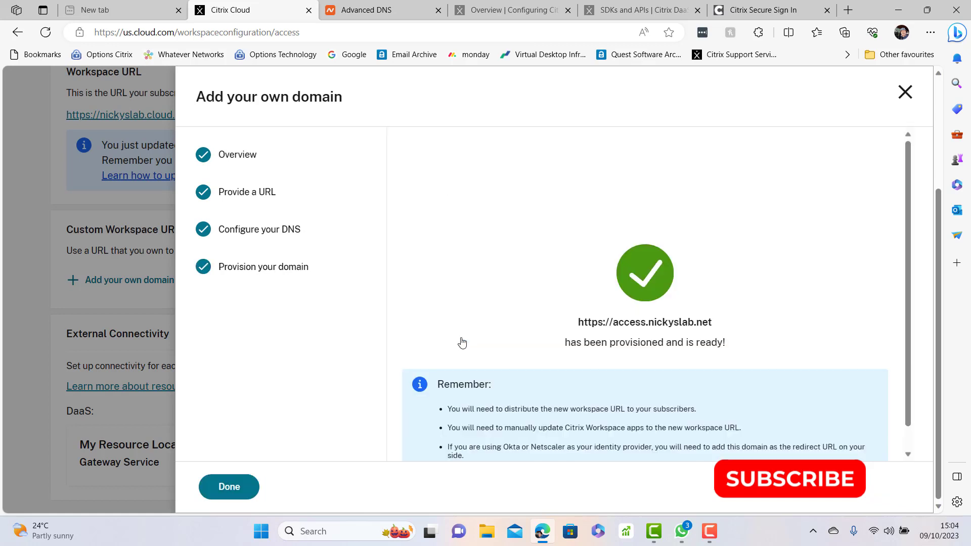
scroll(574, 377, "down", 1)
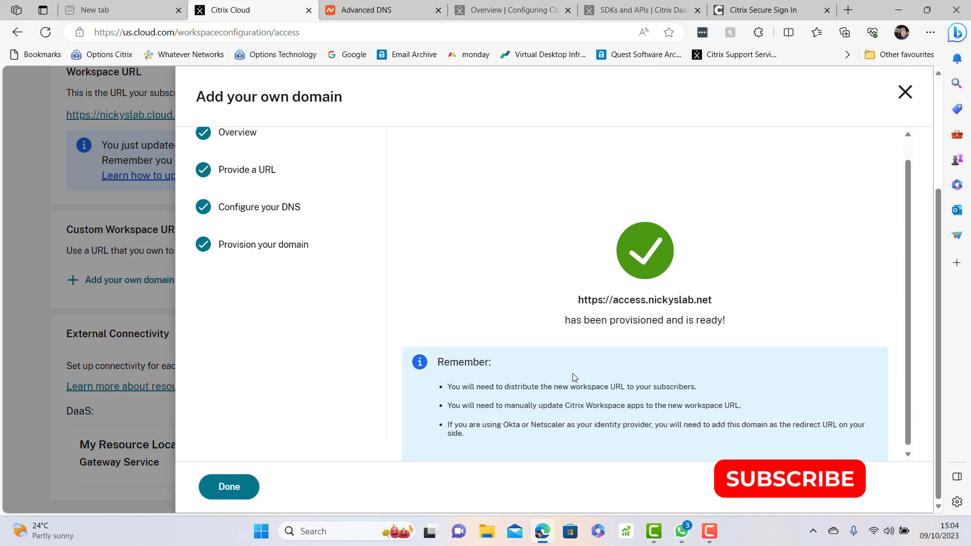
scroll(573, 373, "up", 1)
scroll(573, 374, "down", 1)
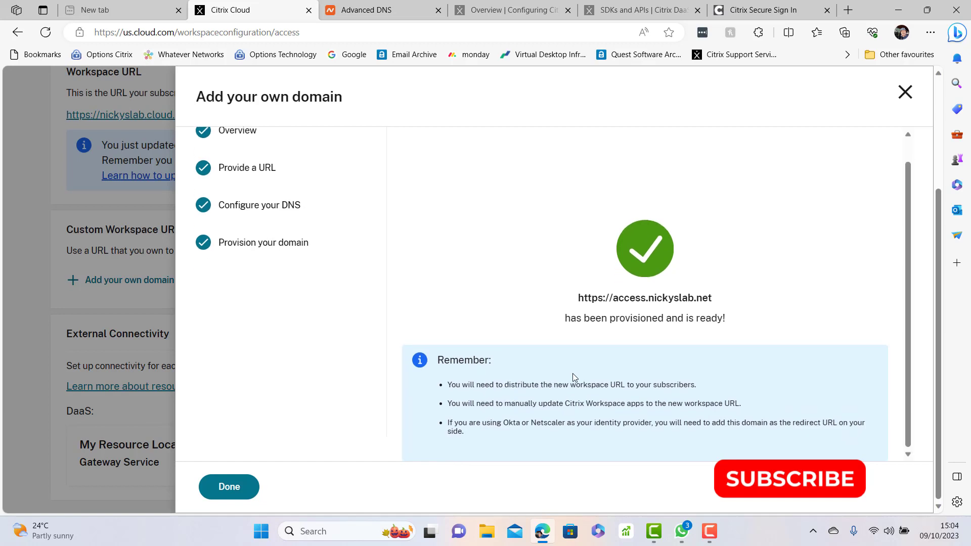
left_click(228, 487)
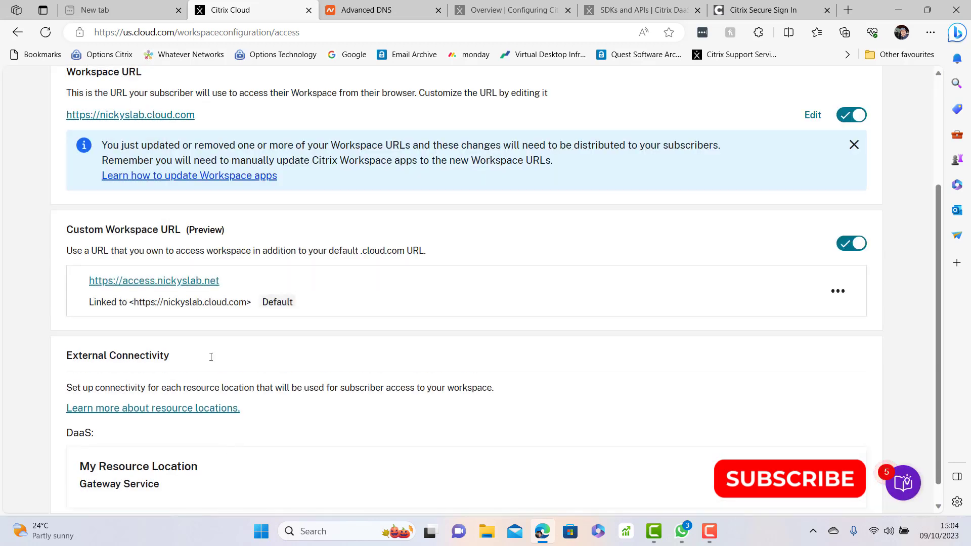
left_click(149, 284)
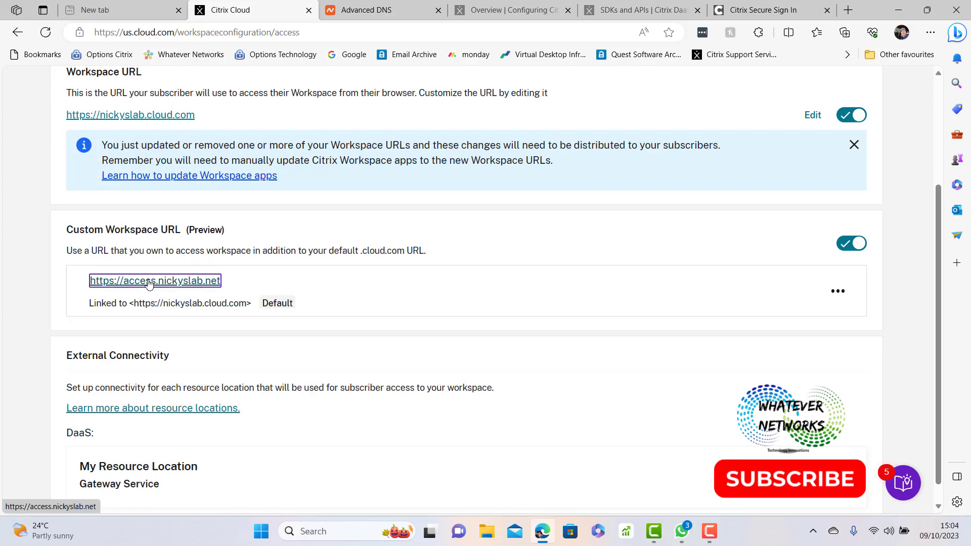